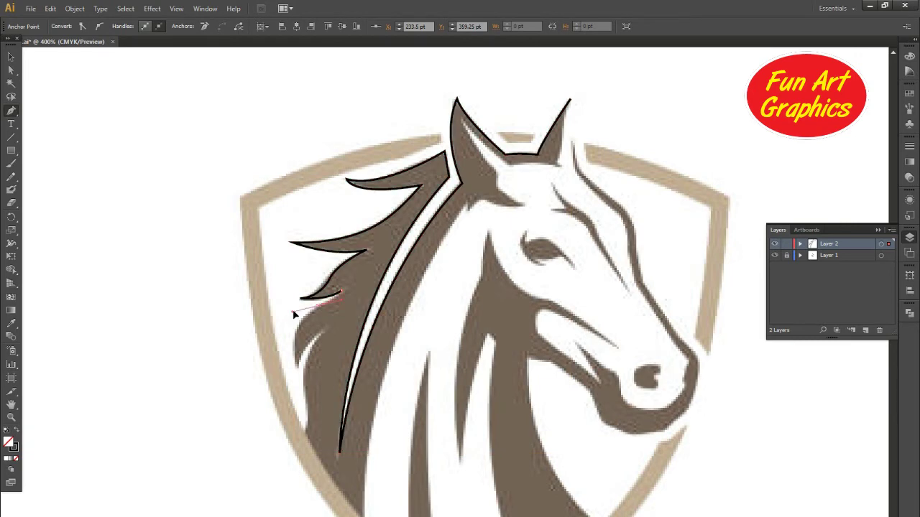
- Trace the lower mane tufts along the horse's back edge with the Pen tool, placing curved anchors at each tip and notch
{"action": "left_click_drag", "start_coordinate": [296, 366], "coordinate": [303, 379]}
{"action": "key", "text": "a"}
{"action": "scroll", "coordinate": [319, 311], "scroll_direction": "up", "scroll_amount": 3}
{"action": "left_click_drag", "start_coordinate": [311, 292], "coordinate": [315, 302]}
{"action": "left_click_drag", "start_coordinate": [387, 288], "coordinate": [370, 281]}
{"action": "scroll", "coordinate": [341, 317], "scroll_direction": "down", "scroll_amount": 3}
{"action": "left_click", "coordinate": [286, 344]}
{"action": "left_click_drag", "start_coordinate": [311, 308], "coordinate": [317, 307]}
{"action": "left_click", "coordinate": [311, 309]}
- Continue the mane outline down the back edge and across its bottom end along the shield border
{"action": "left_click_drag", "start_coordinate": [294, 373], "coordinate": [299, 381]}
{"action": "left_click_drag", "start_coordinate": [305, 413], "coordinate": [305, 414]}
{"action": "left_click_drag", "start_coordinate": [289, 415], "coordinate": [283, 424]}
{"action": "left_click", "coordinate": [290, 414]}
{"action": "left_click_drag", "start_coordinate": [323, 472], "coordinate": [297, 423]}
{"action": "left_click_drag", "start_coordinate": [323, 447], "coordinate": [342, 435]}
{"action": "left_click", "coordinate": [325, 448]}
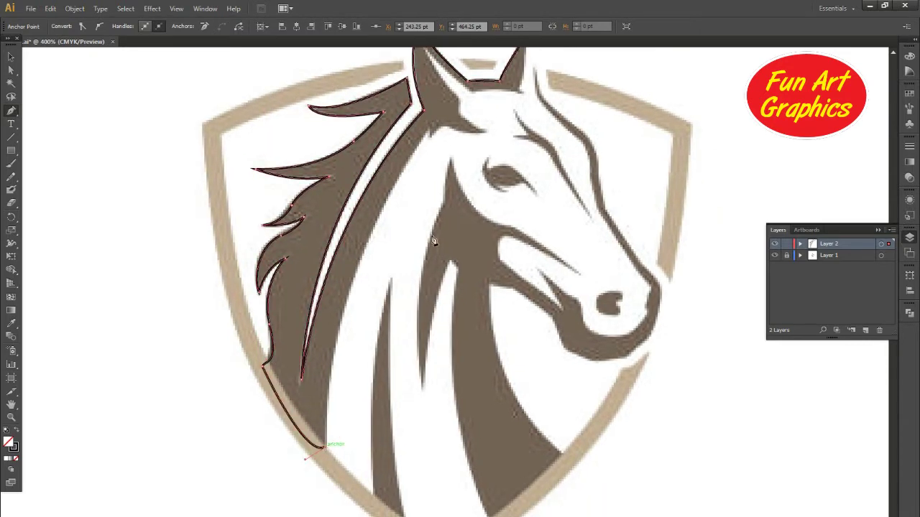
- Trace the neck-side edge of the mane from its bottom end up to the notch below the left ear
{"action": "left_click_drag", "start_coordinate": [431, 136], "coordinate": [432, 136]}
{"action": "scroll", "coordinate": [527, 176], "scroll_direction": "up", "scroll_amount": 5}
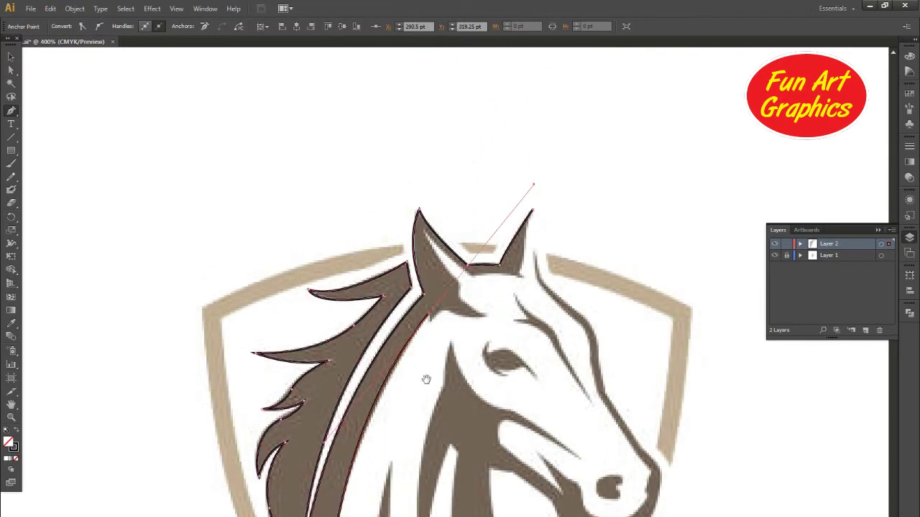
{"action": "left_click_drag", "start_coordinate": [470, 330], "coordinate": [451, 247]}
{"action": "left_click", "coordinate": [410, 231]}
{"action": "scroll", "coordinate": [407, 223], "scroll_direction": "up", "scroll_amount": 3}
{"action": "left_click", "coordinate": [418, 272]}
- Trace the pointed hair tuft below the left ear, with sharp corners at its tip and upper bend
{"action": "left_click_drag", "start_coordinate": [513, 253], "coordinate": [575, 304]}
{"action": "key", "text": "ctrl+minus"}
{"action": "left_click", "coordinate": [456, 285], "text": "alt"}
{"action": "left_click_drag", "start_coordinate": [507, 286], "coordinate": [530, 281]}
{"action": "left_click", "coordinate": [506, 285], "text": "alt"}
{"action": "left_click_drag", "start_coordinate": [454, 218], "coordinate": [472, 177]}
{"action": "left_click", "coordinate": [455, 220], "text": "alt"}
{"action": "key", "text": "Return"}
{"action": "left_click", "coordinate": [455, 218], "text": "alt"}
- Outline the inner left ear, the forehead edge and the right ear, closing the mane path at the right ear's tip
{"action": "left_click_drag", "start_coordinate": [386, 113], "coordinate": [376, 64]}
{"action": "left_click", "coordinate": [386, 113], "text": "alt"}
{"action": "left_click_drag", "start_coordinate": [480, 202], "coordinate": [511, 215]}
{"action": "left_click", "coordinate": [481, 203], "text": "alt"}
{"action": "left_click_drag", "start_coordinate": [579, 207], "coordinate": [600, 218]}
{"action": "left_click", "coordinate": [580, 207], "text": "alt"}
{"action": "left_click_drag", "start_coordinate": [583, 209], "coordinate": [525, 313]}
{"action": "left_click", "coordinate": [541, 178]}
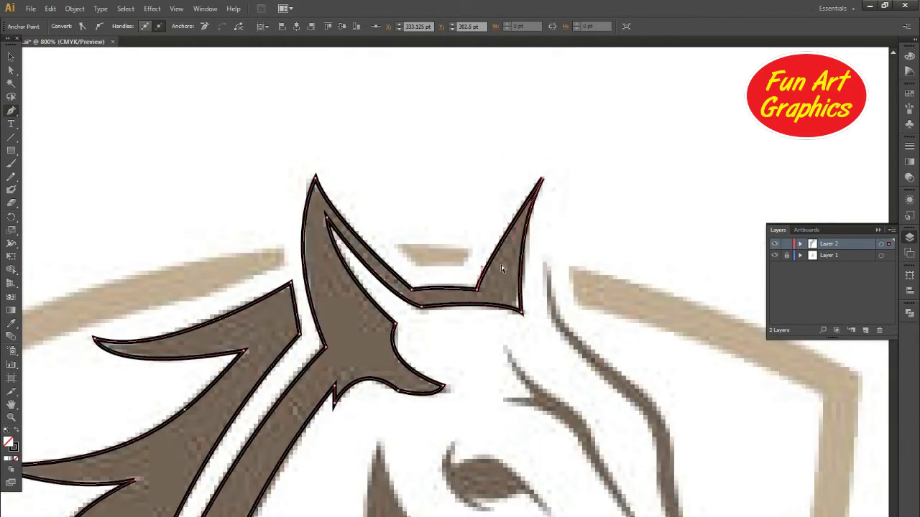
- Start a new path at the cheek shape's pointed top and trace the rear neck strand down to its tip
{"action": "scroll", "coordinate": [446, 129], "scroll_direction": "down", "scroll_amount": 4}
{"action": "scroll", "coordinate": [427, 227], "scroll_direction": "up", "scroll_amount": 2}
{"action": "left_click", "coordinate": [432, 188]}
{"action": "mouse_move", "coordinate": [425, 233]}
{"action": "left_mouse_down"}
{"action": "mouse_move", "coordinate": [431, 257]}
{"action": "mouse_move", "coordinate": [403, 414]}
{"action": "left_mouse_up"}
{"action": "left_click_drag", "start_coordinate": [423, 503], "coordinate": [423, 516]}
{"action": "left_click_drag", "start_coordinate": [432, 288], "coordinate": [441, 324]}
{"action": "left_click", "coordinate": [433, 288]}
{"action": "scroll", "coordinate": [441, 299], "scroll_direction": "up", "scroll_amount": 3}
{"action": "scroll", "coordinate": [423, 280], "scroll_direction": "down", "scroll_amount": 3}
- Trace the rounded notch between the strands, the front neck band's bottom end and its front edge up to the throat
{"action": "left_click_drag", "start_coordinate": [431, 396], "coordinate": [427, 297]}
{"action": "left_click_drag", "start_coordinate": [447, 414], "coordinate": [467, 454]}
{"action": "left_click_drag", "start_coordinate": [523, 351], "coordinate": [529, 310]}
{"action": "left_click", "coordinate": [521, 351]}
{"action": "left_click_drag", "start_coordinate": [550, 390], "coordinate": [477, 478]}
{"action": "left_click_drag", "start_coordinate": [376, 265], "coordinate": [380, 147]}
{"action": "left_click", "coordinate": [377, 269]}
- Trace the underside of the jaw, the chin and the front curve of the muzzle
{"action": "left_click", "coordinate": [440, 297]}
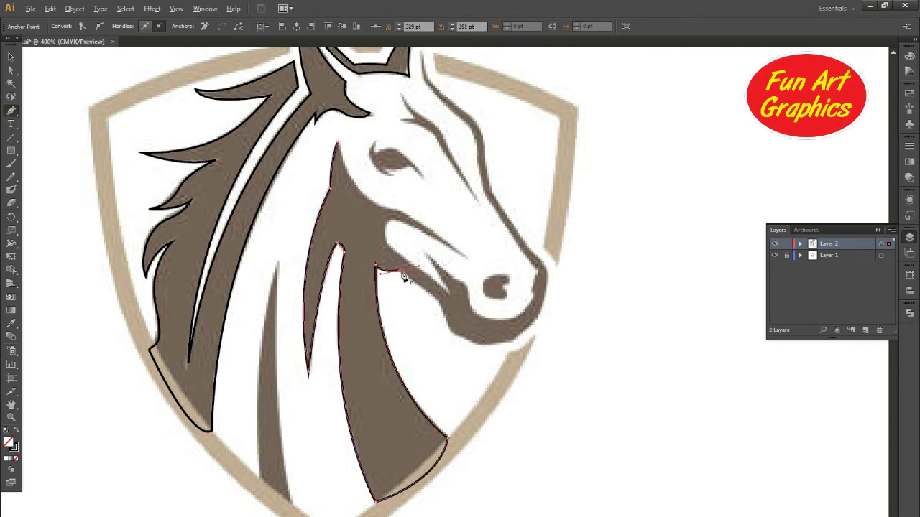
{"action": "left_click", "coordinate": [450, 330]}
{"action": "left_click_drag", "start_coordinate": [472, 343], "coordinate": [481, 345]}
{"action": "left_click", "coordinate": [477, 345], "text": "alt"}
{"action": "key", "text": "Return"}
{"action": "left_click_drag", "start_coordinate": [546, 268], "coordinate": [533, 219]}
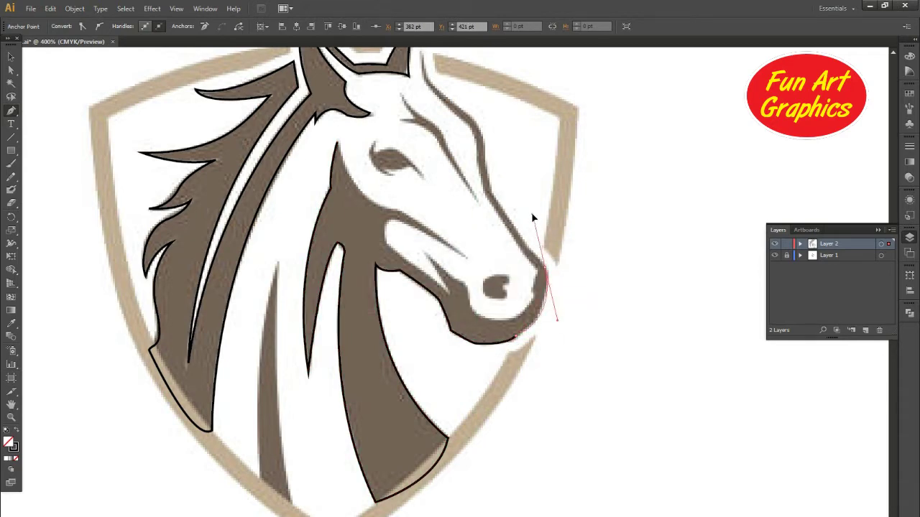
- Trace the outer edge of the nose bridge from the muzzle up to the pointed tip at the forehead
{"action": "left_click_drag", "start_coordinate": [544, 253], "coordinate": [480, 428]}
{"action": "left_click", "coordinate": [468, 303]}
{"action": "left_click_drag", "start_coordinate": [451, 270], "coordinate": [429, 260]}
{"action": "key", "text": "ctrl+z"}
{"action": "left_click_drag", "start_coordinate": [465, 289], "coordinate": [427, 255]}
{"action": "left_click", "coordinate": [465, 289]}
{"action": "scroll", "coordinate": [426, 263], "scroll_direction": "up", "scroll_amount": 1}
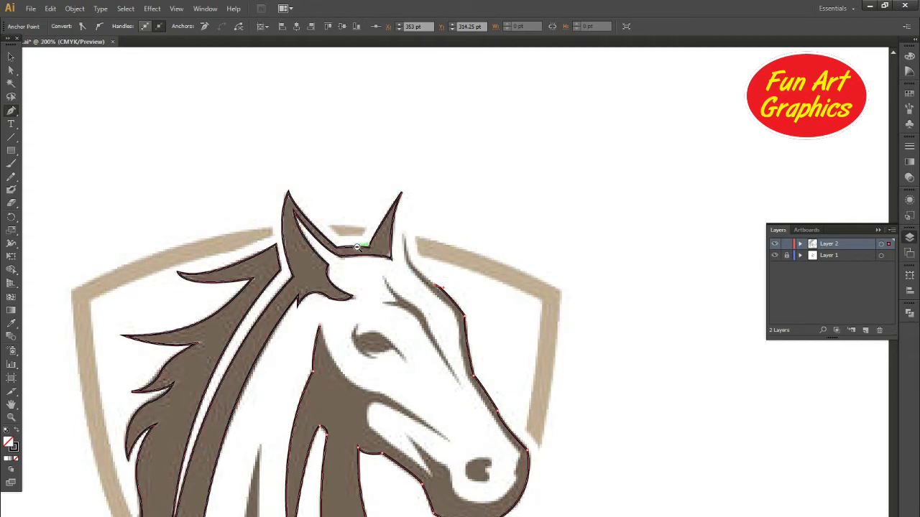
{"action": "scroll", "coordinate": [406, 267], "scroll_direction": "up", "scroll_amount": 1}
{"action": "left_click_drag", "start_coordinate": [407, 220], "coordinate": [416, 170]}
{"action": "left_click", "coordinate": [408, 220]}
- Trace the inner edge of the face contour from the forehead tip back down to the nose
{"action": "left_click_drag", "start_coordinate": [441, 301], "coordinate": [495, 337]}
{"action": "left_click", "coordinate": [439, 301]}
{"action": "left_click_drag", "start_coordinate": [487, 369], "coordinate": [480, 409]}
{"action": "left_click_drag", "start_coordinate": [519, 456], "coordinate": [491, 369]}
{"action": "key", "text": "ctrl+z"}
{"action": "left_click", "coordinate": [461, 280]}
{"action": "left_click_drag", "start_coordinate": [490, 369], "coordinate": [489, 349]}
{"action": "left_click", "coordinate": [444, 284]}
{"action": "left_click_drag", "start_coordinate": [530, 392], "coordinate": [524, 444]}
- Trace the inner edge of the muzzle and lip and the sharp points of the mouth corner
{"action": "left_click_drag", "start_coordinate": [512, 459], "coordinate": [523, 381]}
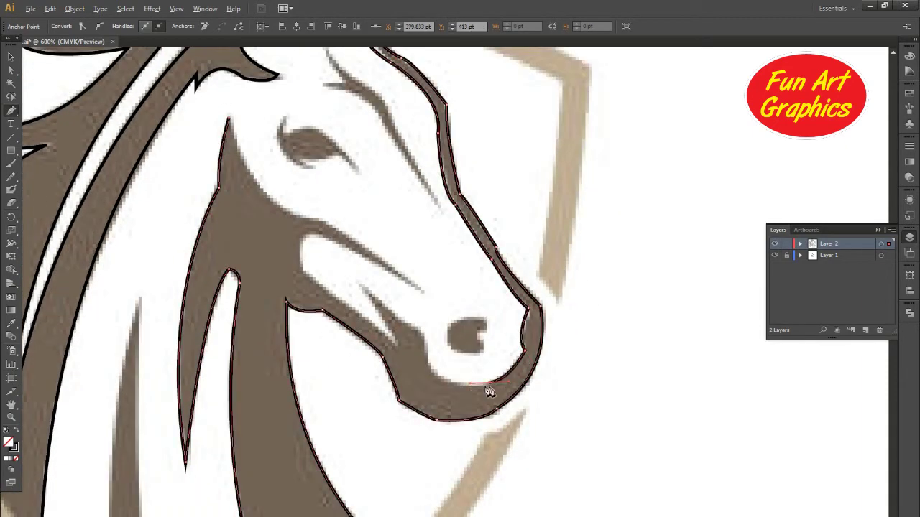
{"action": "left_click_drag", "start_coordinate": [429, 362], "coordinate": [425, 326]}
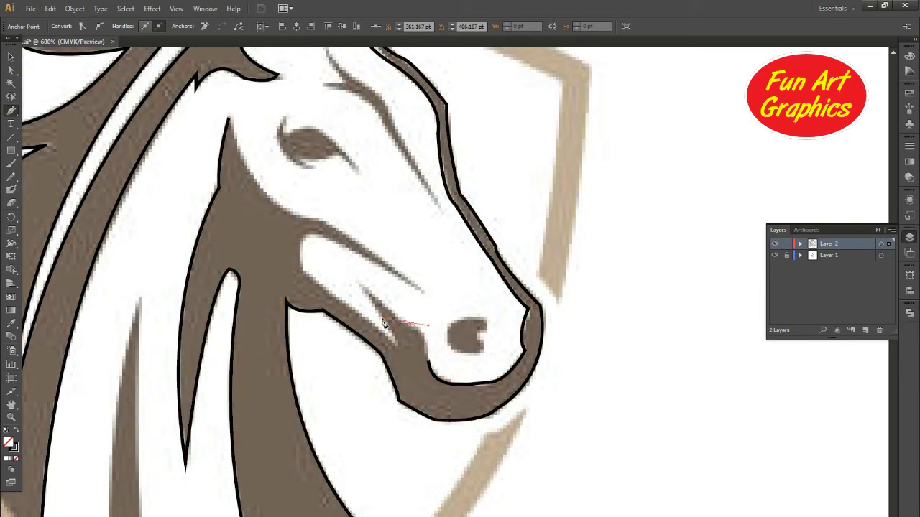
{"action": "left_click_drag", "start_coordinate": [364, 290], "coordinate": [339, 267]}
{"action": "left_click", "coordinate": [360, 286]}
{"action": "left_click_drag", "start_coordinate": [394, 340], "coordinate": [396, 392]}
{"action": "left_click", "coordinate": [394, 342]}
- Outline the white cheek opening and the pointed cheek line, closing the face path at its pointed top
{"action": "left_click_drag", "start_coordinate": [324, 307], "coordinate": [311, 296]}
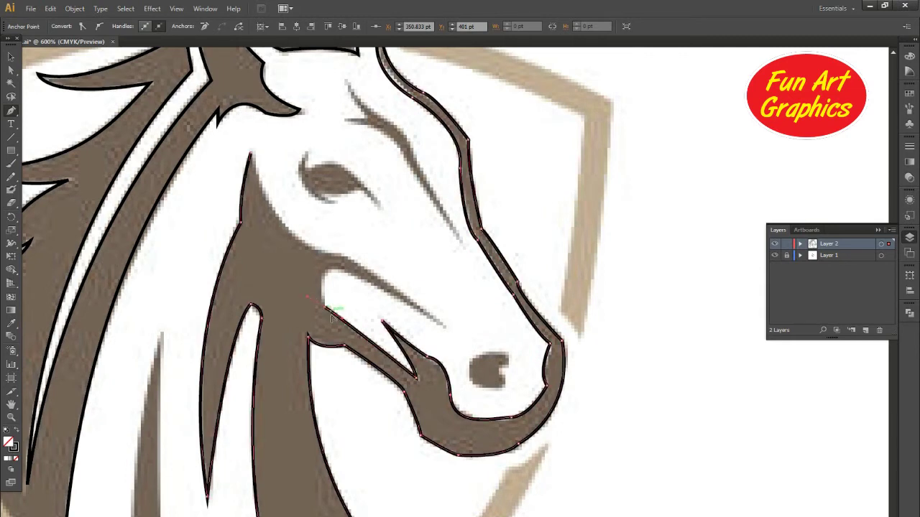
{"action": "left_click", "coordinate": [441, 325]}
{"action": "left_click", "coordinate": [359, 264]}
{"action": "left_click_drag", "start_coordinate": [316, 254], "coordinate": [357, 367]}
{"action": "left_click", "coordinate": [317, 252]}
{"action": "scroll", "coordinate": [291, 273], "scroll_direction": "down", "scroll_amount": 4}
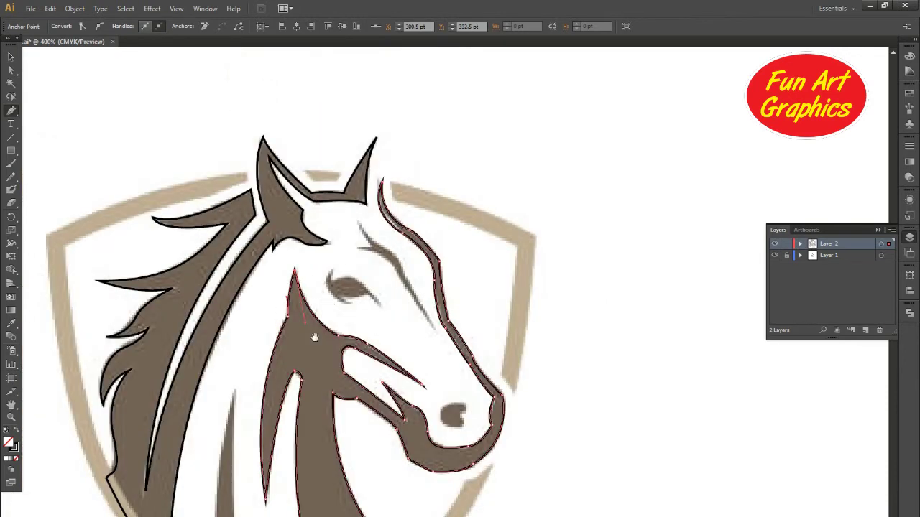
- Trace the narrow tapered stripe in the middle of the neck as a separate closed path
{"action": "scroll", "coordinate": [256, 219], "scroll_direction": "up", "scroll_amount": 3}
{"action": "left_click", "coordinate": [256, 214]}
{"action": "left_click", "coordinate": [234, 425]}
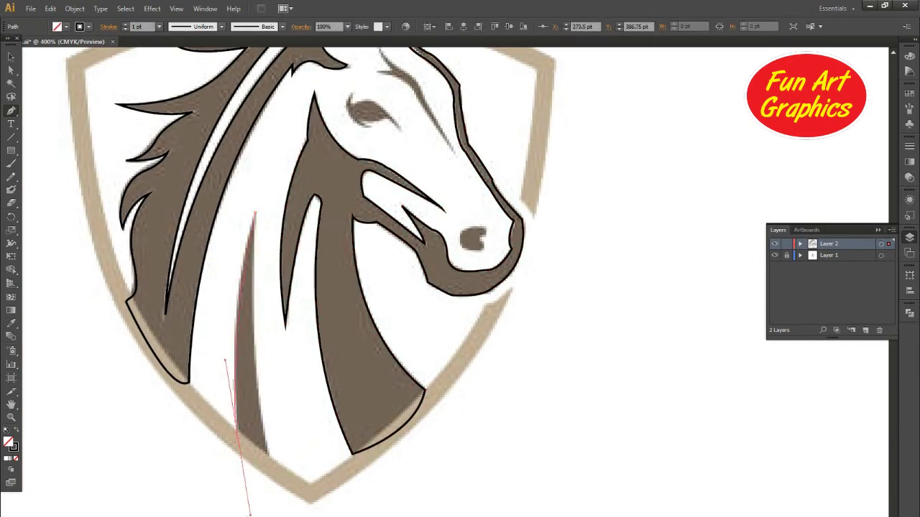
{"action": "left_click_drag", "start_coordinate": [252, 515], "coordinate": [250, 515]}
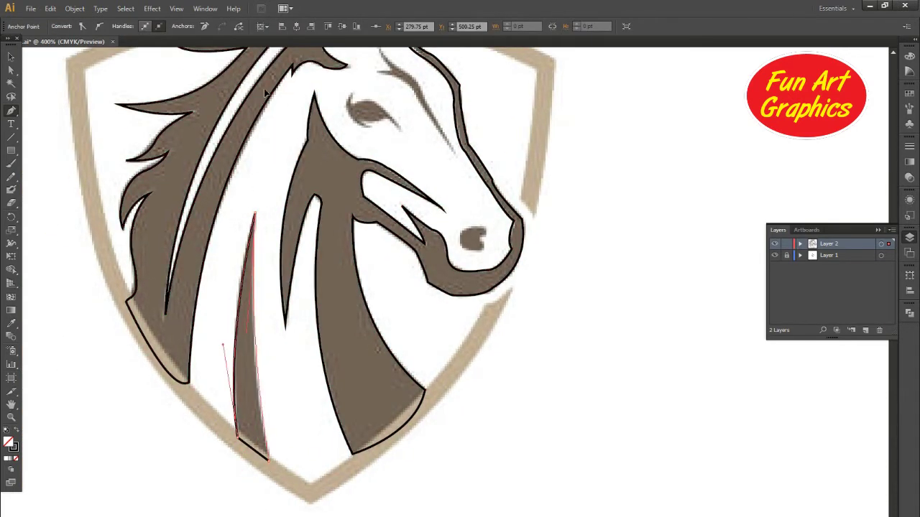
- Trace the forked brow crease between the eye and the nose bridge as a closed path and deselect it
{"action": "scroll", "coordinate": [431, 283], "scroll_direction": "up", "scroll_amount": 2}
{"action": "left_click", "coordinate": [473, 325]}
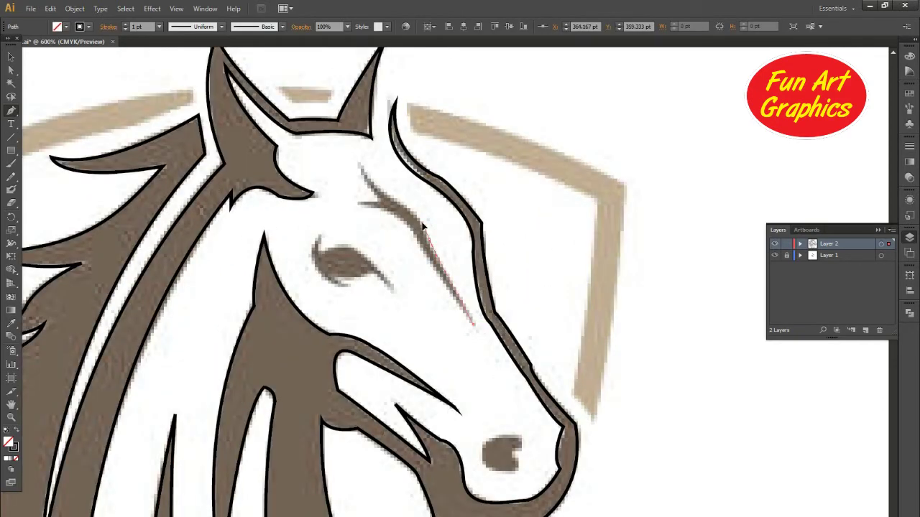
{"action": "left_click_drag", "start_coordinate": [423, 223], "coordinate": [422, 224]}
{"action": "left_click", "coordinate": [433, 243], "text": "alt"}
{"action": "key", "text": "Return"}
{"action": "left_click", "coordinate": [430, 241], "text": "alt"}
{"action": "left_click_drag", "start_coordinate": [387, 193], "coordinate": [354, 209]}
{"action": "left_click_drag", "start_coordinate": [415, 248], "coordinate": [418, 250]}
{"action": "left_click", "coordinate": [473, 325]}
{"action": "left_click", "coordinate": [10, 56]}
{"action": "left_click_drag", "start_coordinate": [442, 338], "coordinate": [461, 327]}
{"action": "left_click", "coordinate": [530, 327]}
{"action": "left_click", "coordinate": [631, 321]}
- Trace the horse's eye as a closed path with pointed ends and deselect it
{"action": "key", "text": "p"}
{"action": "left_click", "coordinate": [411, 277]}
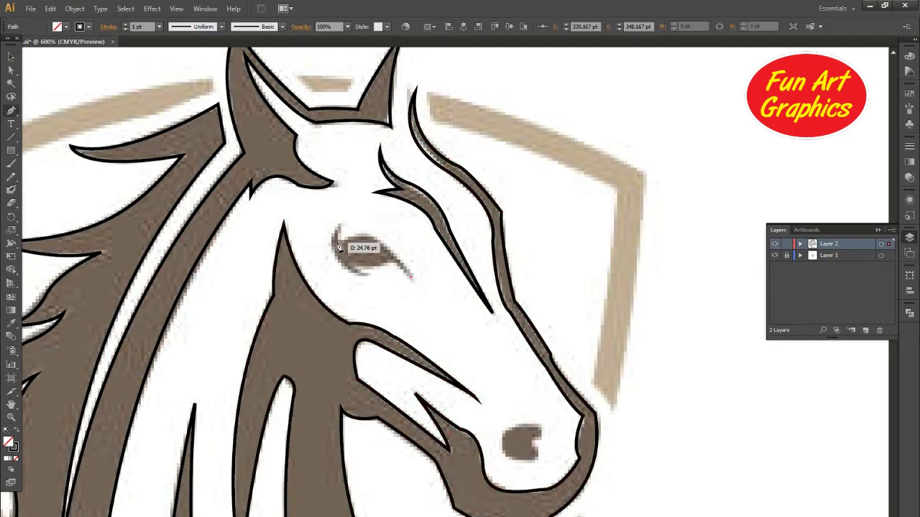
{"action": "left_click_drag", "start_coordinate": [288, 261], "coordinate": [290, 262]}
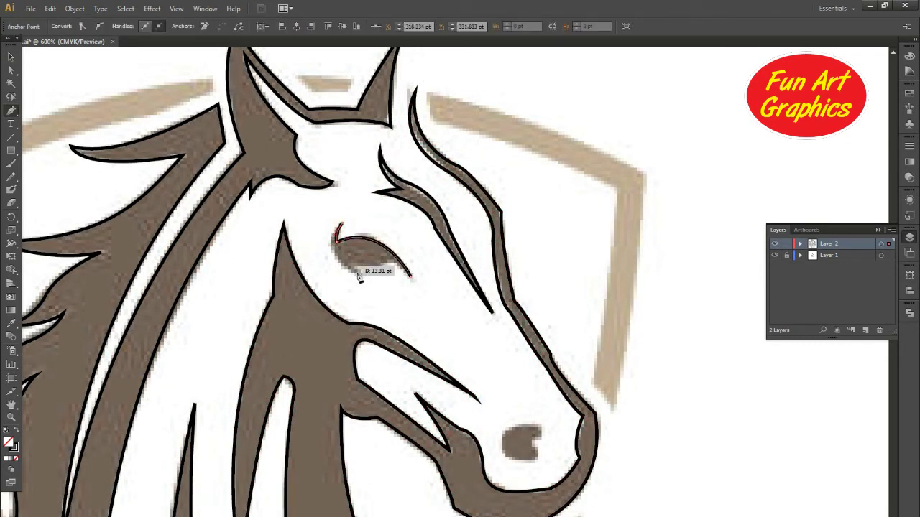
{"action": "left_click_drag", "start_coordinate": [434, 299], "coordinate": [427, 308]}
{"action": "key", "text": "v"}
{"action": "left_click", "coordinate": [403, 249]}
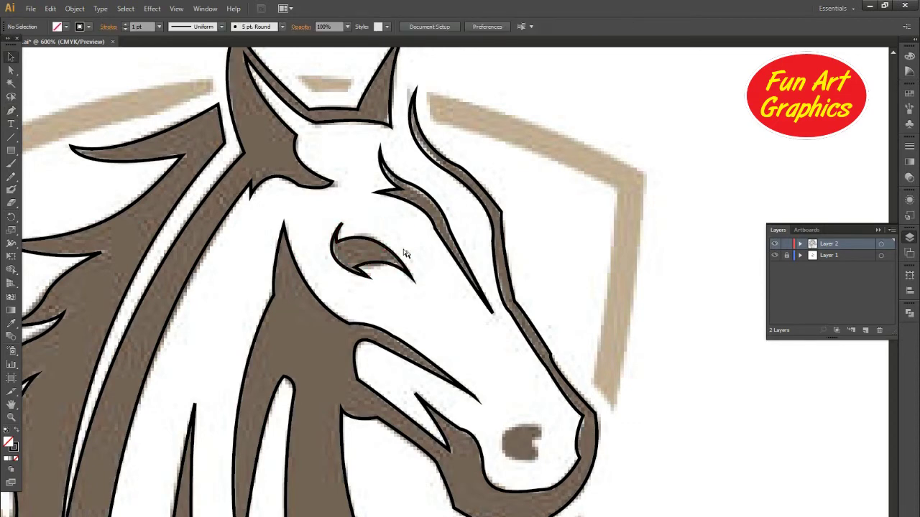
- Trace the nostril with its small inner notch as a closed path and deselect it
{"action": "scroll", "coordinate": [406, 253], "scroll_direction": "down", "scroll_amount": 3}
{"action": "scroll", "coordinate": [430, 290], "scroll_direction": "up", "scroll_amount": 4}
{"action": "left_click_drag", "start_coordinate": [458, 326], "coordinate": [468, 334]}
{"action": "key", "text": "p"}
{"action": "left_click", "coordinate": [466, 278]}
{"action": "left_click_drag", "start_coordinate": [412, 295], "coordinate": [403, 344]}
{"action": "left_click_drag", "start_coordinate": [456, 319], "coordinate": [503, 305]}
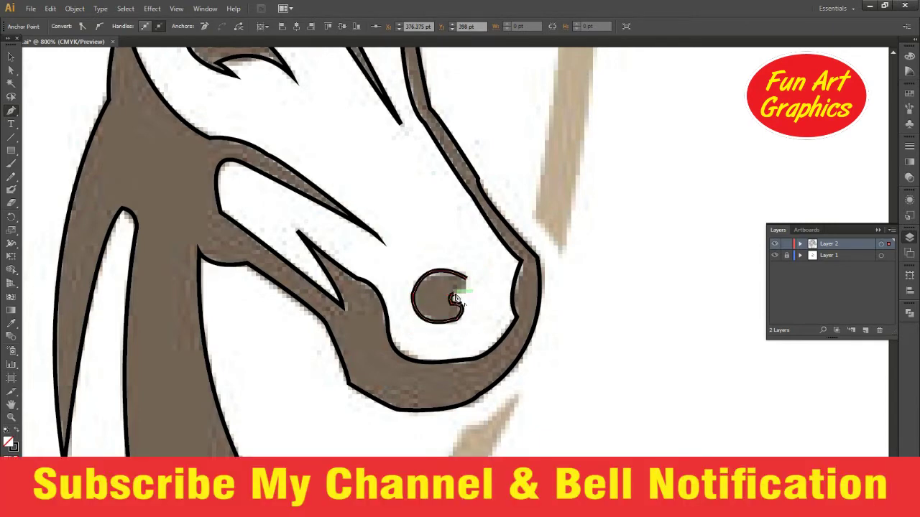
{"action": "left_click_drag", "start_coordinate": [465, 257], "coordinate": [466, 258]}
{"action": "key", "text": "v"}
{"action": "left_click", "coordinate": [466, 258]}
- Draw the right half of the shield's outer edge as a closed path with a straight vertical centre line
{"action": "scroll", "coordinate": [384, 294], "scroll_direction": "down", "scroll_amount": 4}
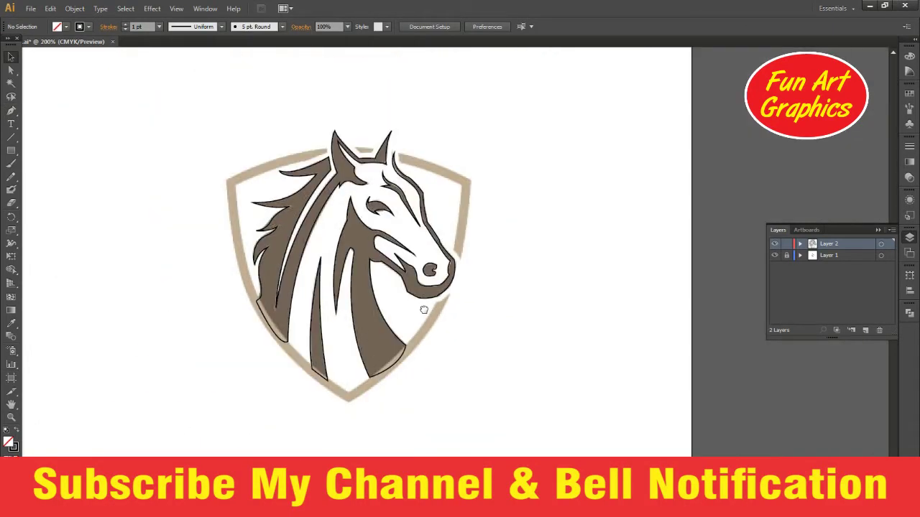
{"action": "scroll", "coordinate": [365, 286], "scroll_direction": "up", "scroll_amount": 1}
{"action": "key", "text": "p"}
{"action": "scroll", "coordinate": [519, 191], "scroll_direction": "down", "scroll_amount": 1}
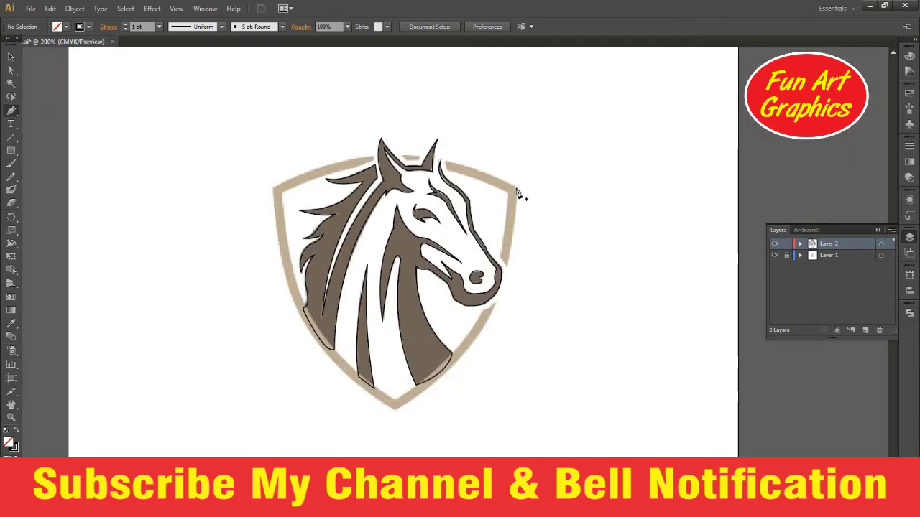
{"action": "left_click", "coordinate": [517, 189]}
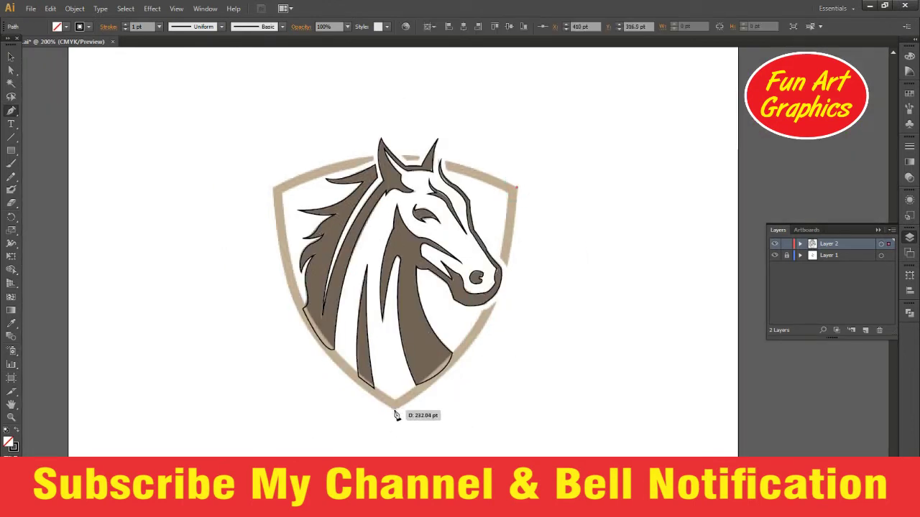
{"action": "left_click_drag", "start_coordinate": [394, 411], "coordinate": [262, 478]}
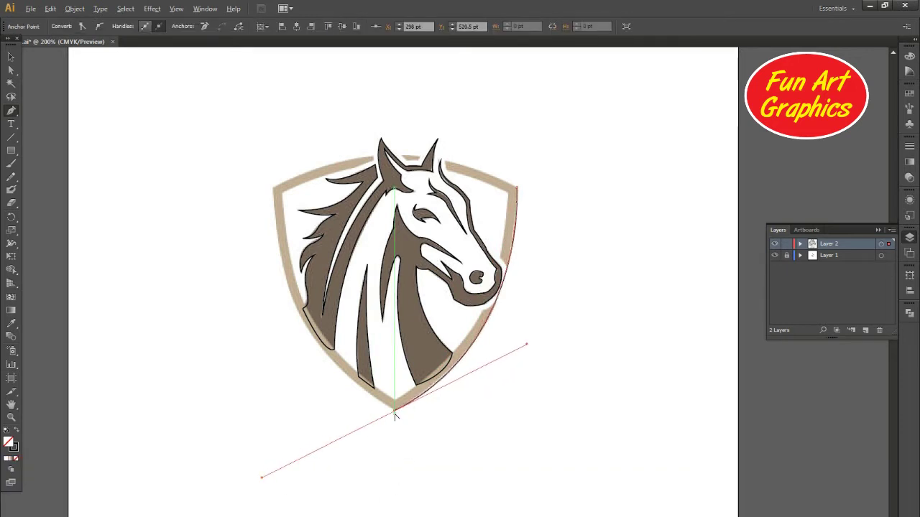
{"action": "left_click", "coordinate": [395, 412]}
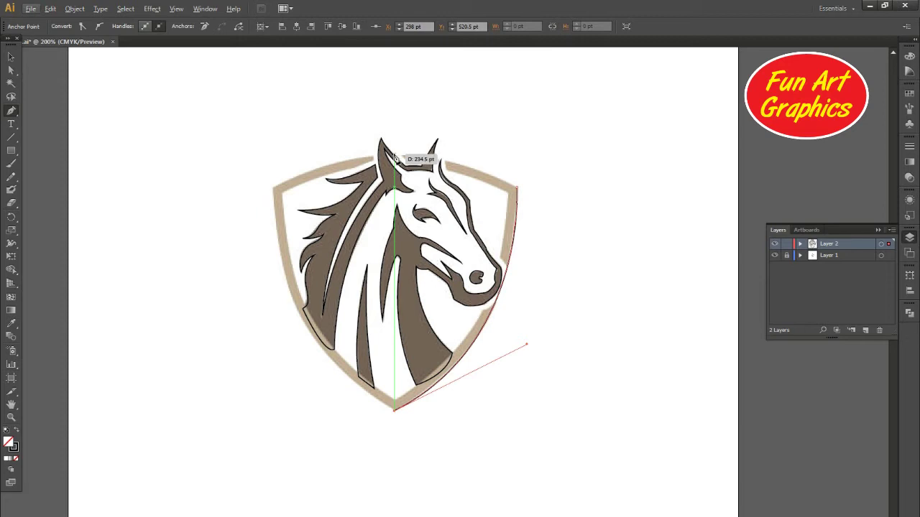
{"action": "left_click", "coordinate": [395, 155]}
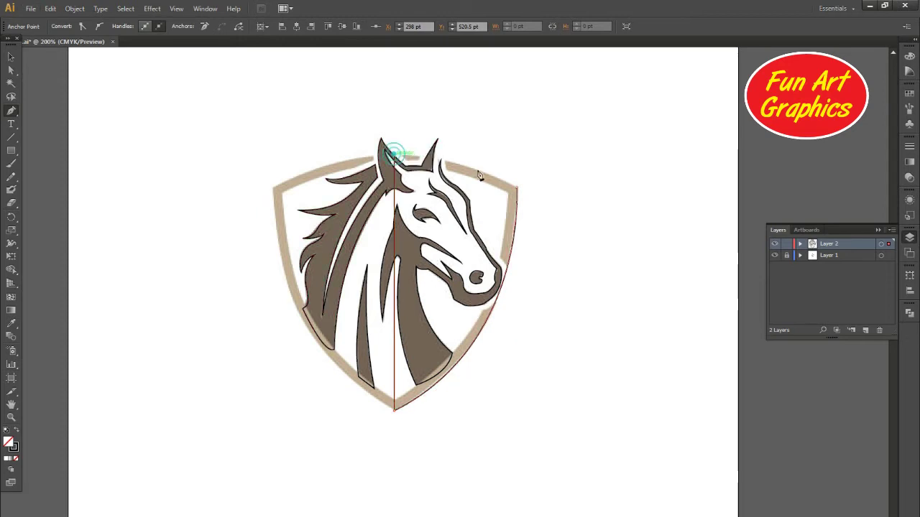
{"action": "left_click", "coordinate": [517, 190]}
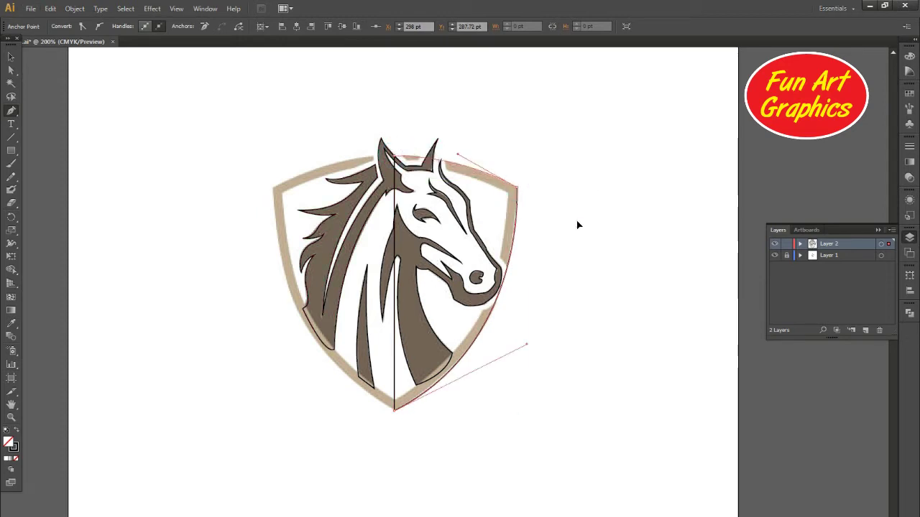
- Reflect a copy of the half shield about the vertical axis and place it as the left half
{"action": "key", "text": "v"}
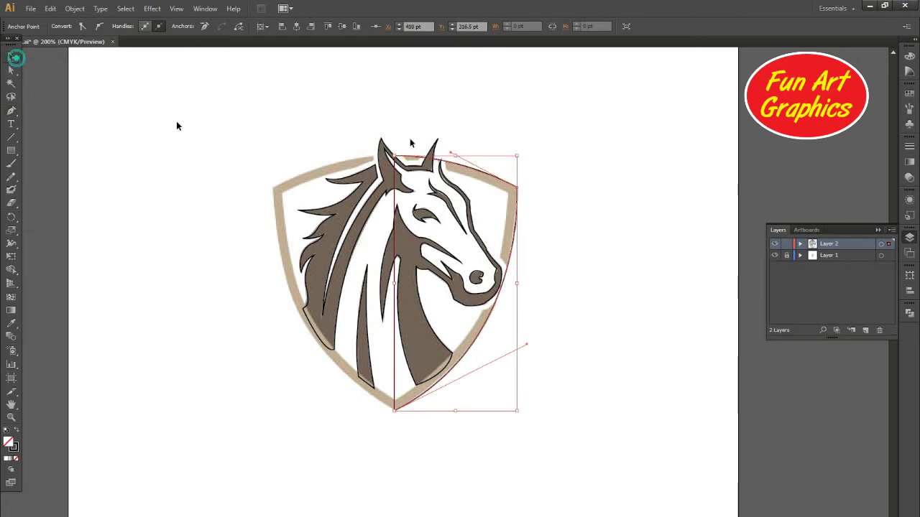
{"action": "left_click", "coordinate": [583, 131]}
{"action": "scroll", "coordinate": [516, 217], "scroll_direction": "up", "scroll_amount": 1}
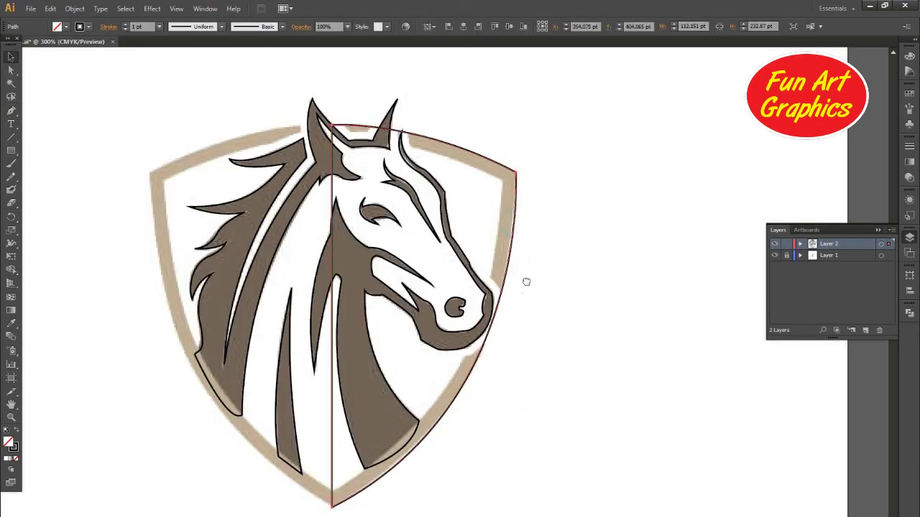
{"action": "left_click", "coordinate": [511, 273]}
{"action": "right_click", "coordinate": [511, 273]}
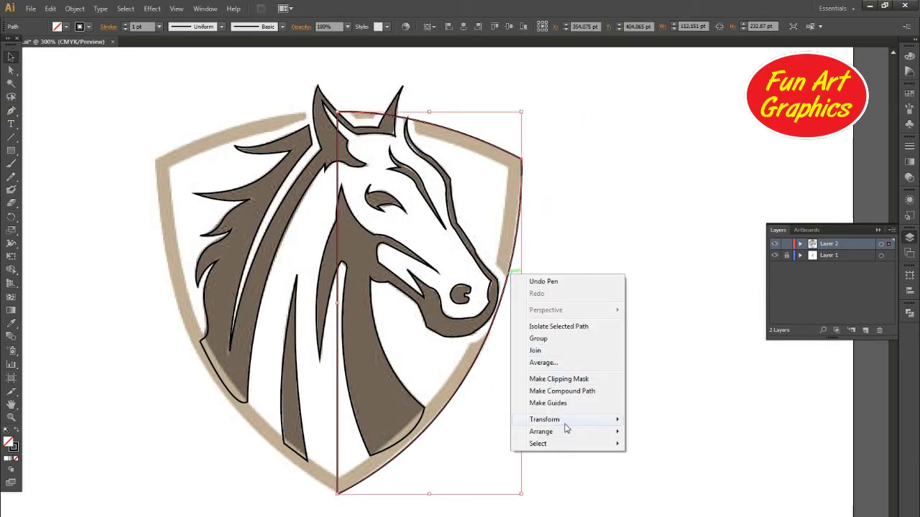
{"action": "mouse_move", "coordinate": [568, 420]}
{"action": "left_click", "coordinate": [660, 458]}
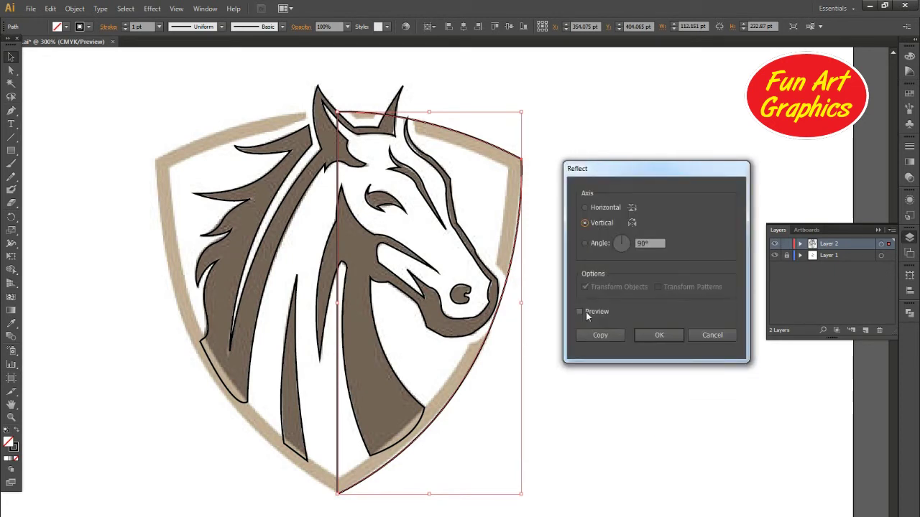
{"action": "left_click", "coordinate": [587, 316]}
{"action": "left_click", "coordinate": [600, 334]}
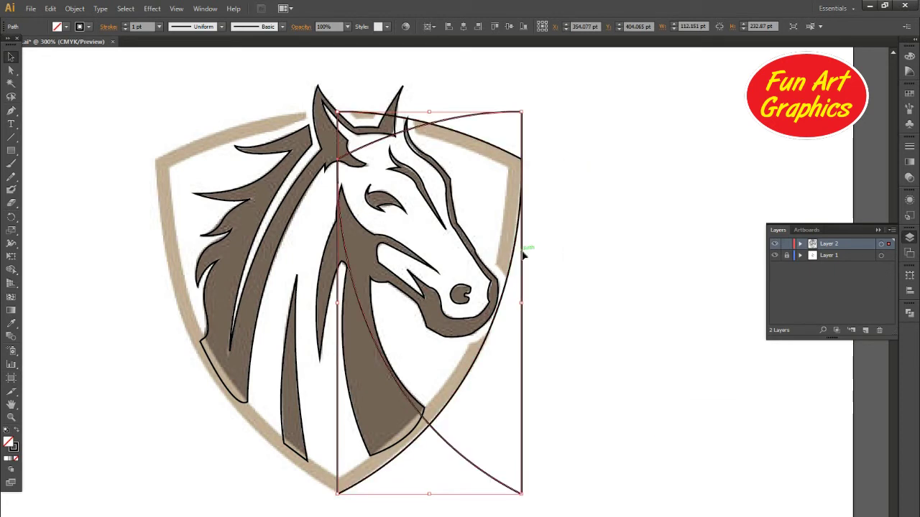
{"action": "left_click_drag", "start_coordinate": [522, 252], "coordinate": [346, 267]}
{"action": "left_click", "coordinate": [686, 425]}
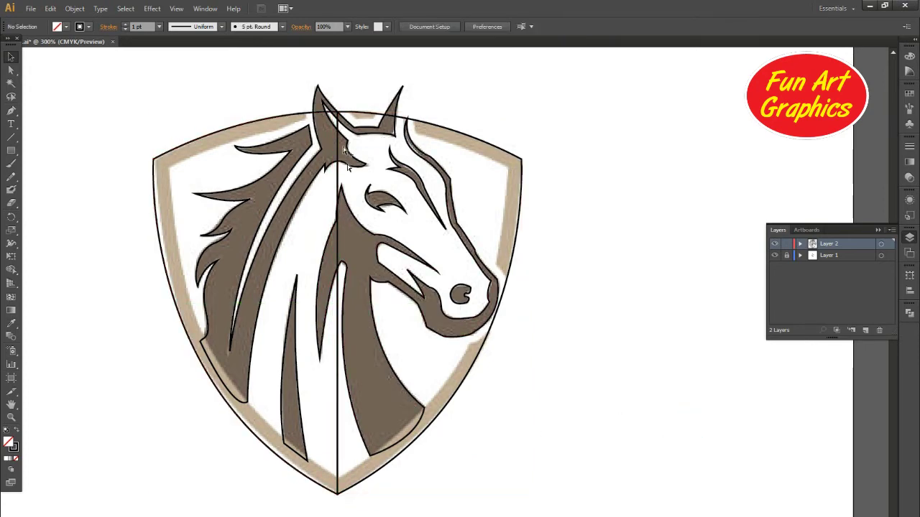
- Overlap the two shield halves slightly along the centre line and select both
{"action": "left_click", "coordinate": [322, 111]}
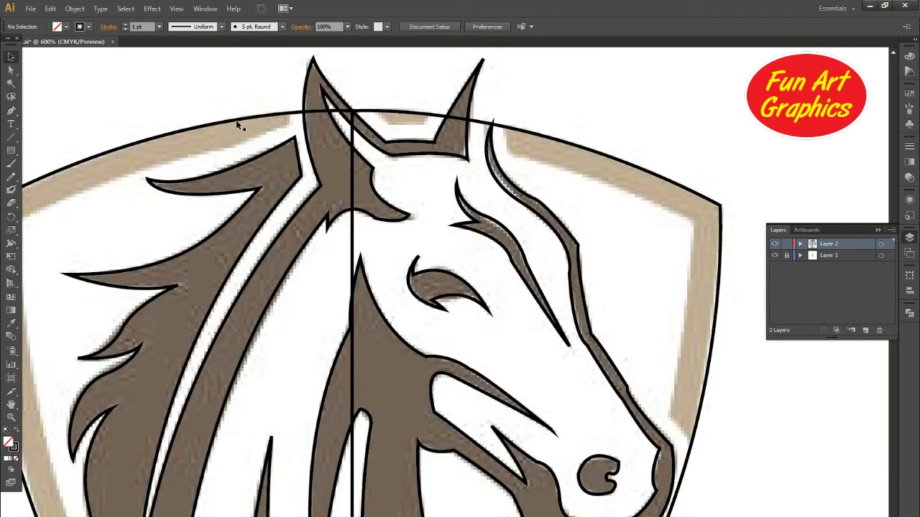
{"action": "left_click", "coordinate": [237, 121]}
{"action": "left_click", "coordinate": [317, 108], "text": "ctrl"}
{"action": "left_click_drag", "start_coordinate": [262, 121], "coordinate": [394, 112]}
- Unite the two overlapping shield halves into a single outline with Pathfinder
{"action": "left_click", "coordinate": [909, 308]}
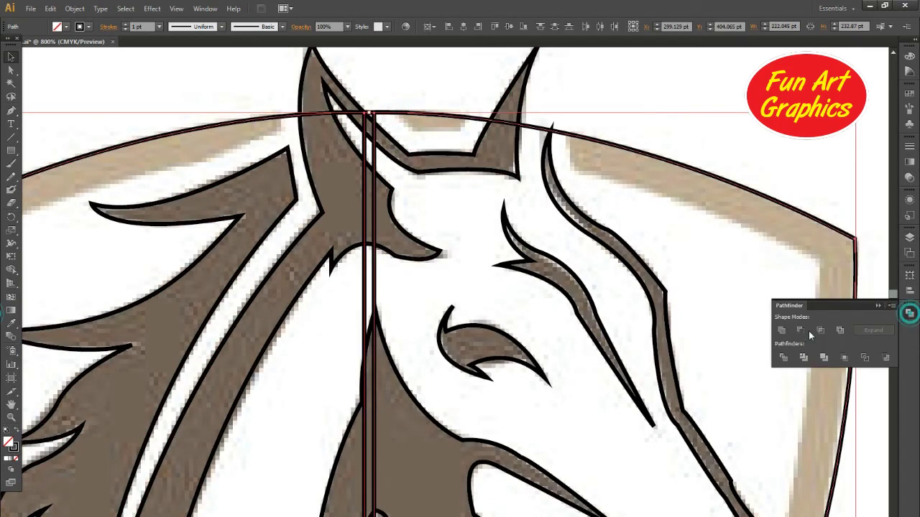
{"action": "left_click", "coordinate": [783, 330]}
{"action": "key", "text": "ctrl+minus"}
{"action": "key", "text": "ctrl+minus"}
{"action": "key", "text": "ctrl+minus"}
{"action": "key", "text": "ctrl+minus"}
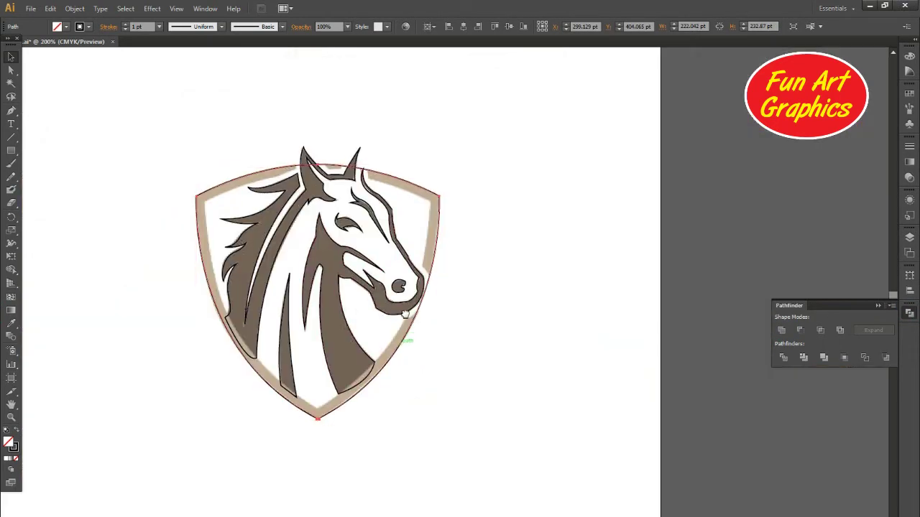
- Clean the notched bottom tip of the united shield outline into one point by deleting its stray anchor points
{"action": "left_click", "coordinate": [532, 362]}
{"action": "left_click", "coordinate": [324, 395], "text": "ctrl"}
{"action": "left_click", "coordinate": [314, 421]}
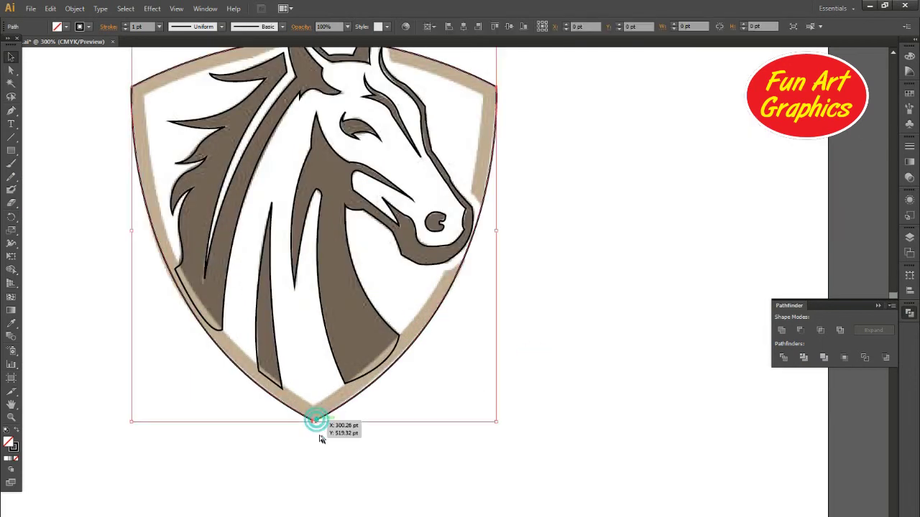
{"action": "left_click", "coordinate": [317, 427]}
{"action": "left_click", "coordinate": [345, 396]}
{"action": "left_click", "coordinate": [340, 366]}
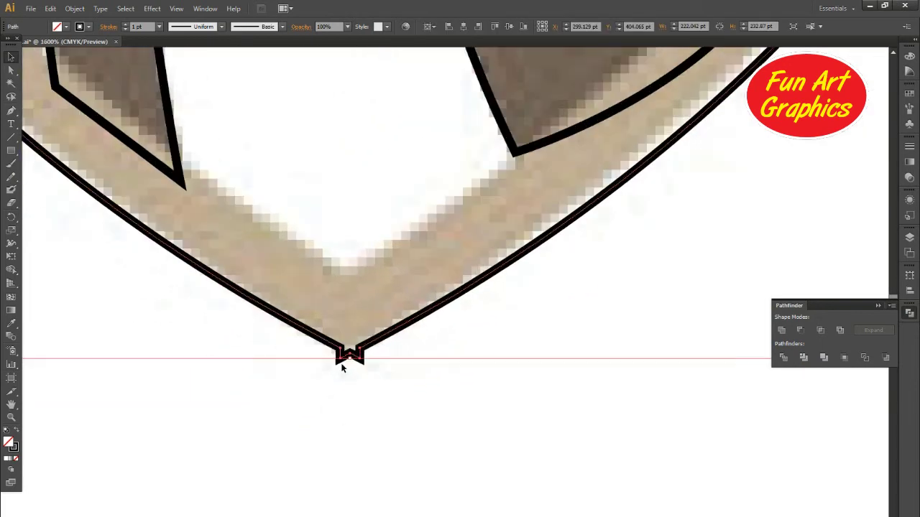
{"action": "key", "text": "p"}
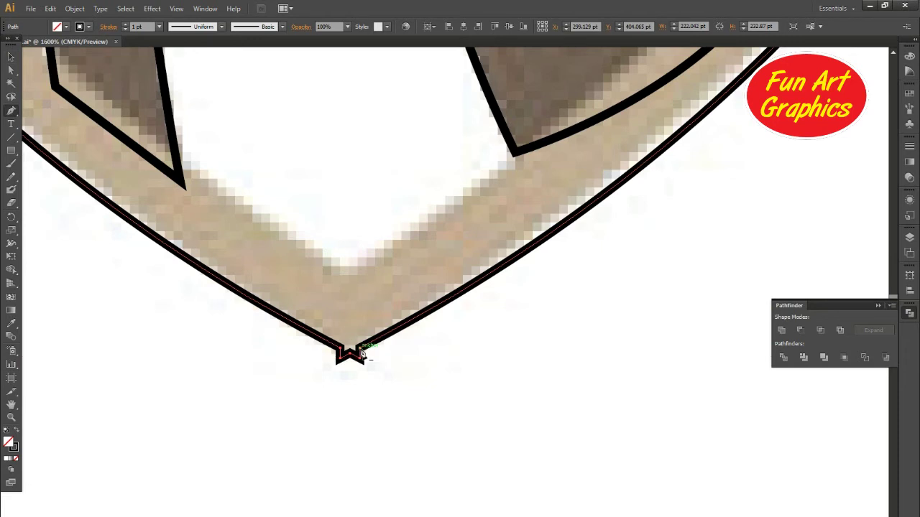
{"action": "left_click", "coordinate": [360, 350]}
{"action": "key", "text": "ctrl+z"}
{"action": "left_click", "coordinate": [351, 355]}
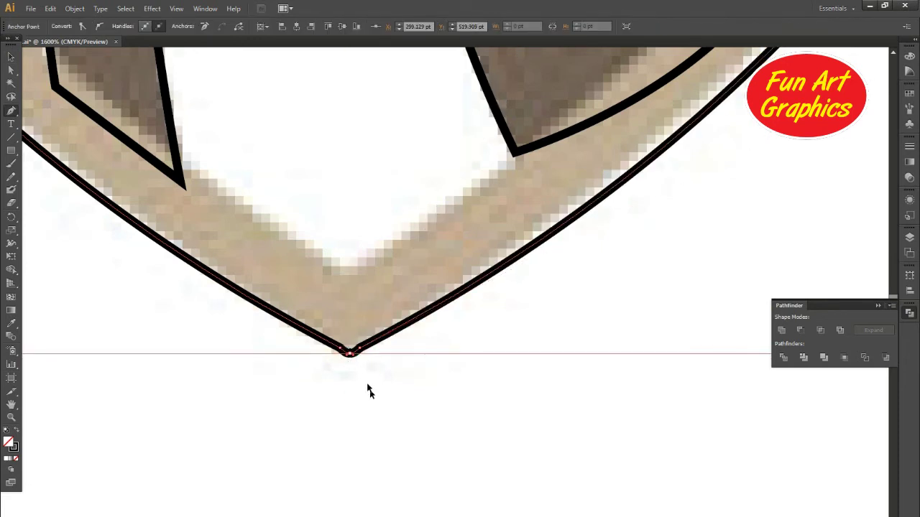
{"action": "scroll", "coordinate": [368, 379], "scroll_direction": "down", "scroll_amount": 7}
{"action": "left_click", "coordinate": [9, 57]}
{"action": "left_click", "coordinate": [202, 81]}
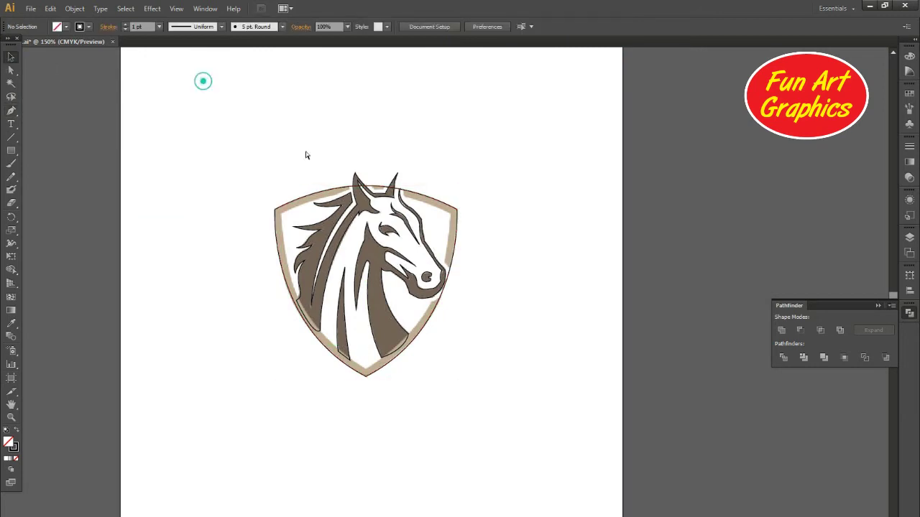
- Offset the shield outline by -8 pt with Offset Path to create the inner edge of the border
{"action": "scroll", "coordinate": [363, 168], "scroll_direction": "up", "scroll_amount": 1}
{"action": "left_click", "coordinate": [467, 208]}
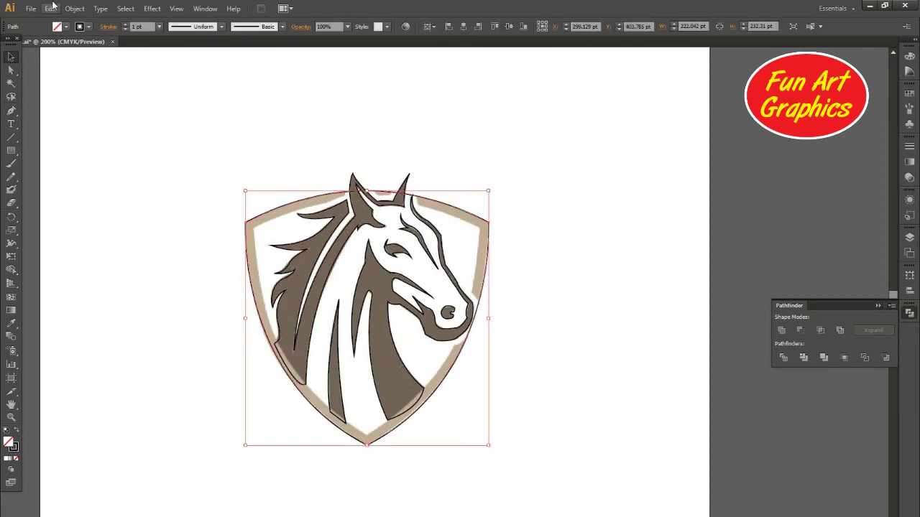
{"action": "left_click", "coordinate": [75, 8]}
{"action": "mouse_move", "coordinate": [130, 238]}
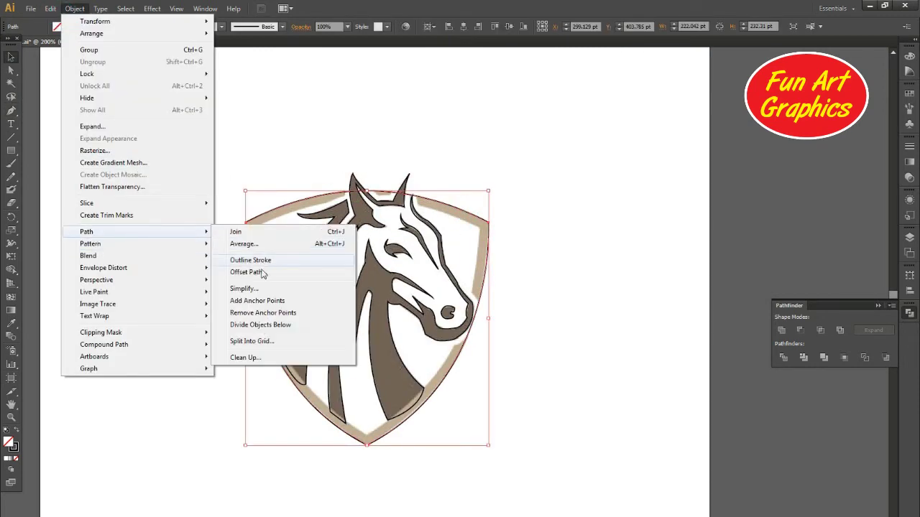
{"action": "left_click", "coordinate": [261, 271]}
{"action": "left_click", "coordinate": [439, 253]}
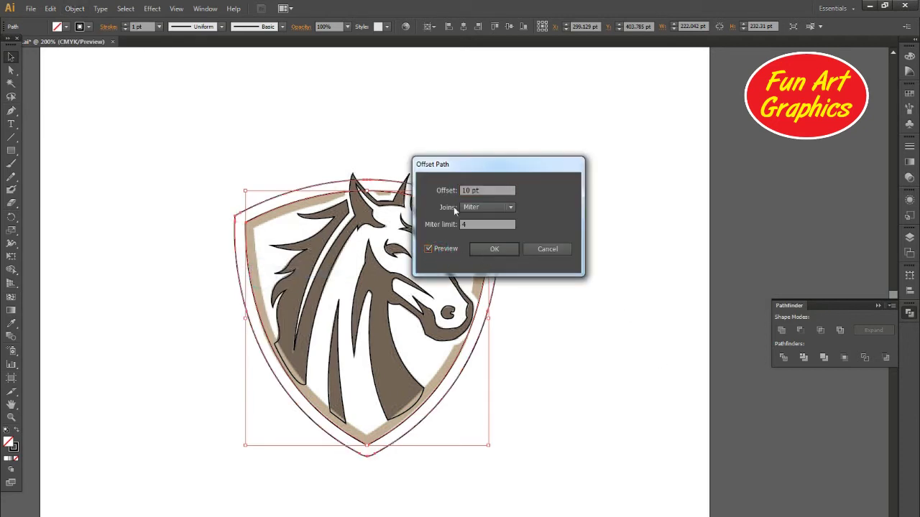
{"action": "type", "text": "-5"}
{"action": "key", "text": "Down"}
{"action": "key", "text": "Down"}
{"action": "key", "text": "Down"}
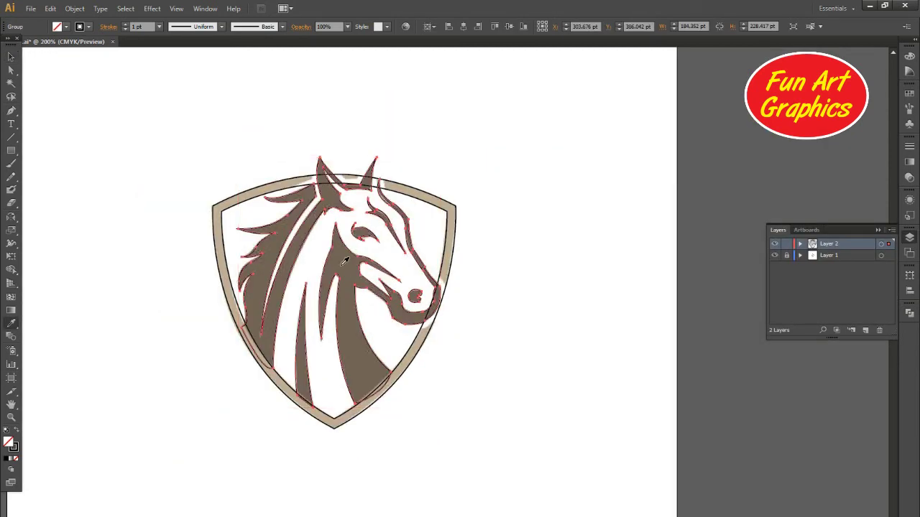
- Fill the grouped horse shapes with the dark brown sampled from the reference image, without a stroke, and deselect them
{"action": "left_click", "coordinate": [341, 265]}
{"action": "left_click", "coordinate": [10, 56]}
{"action": "left_click", "coordinate": [386, 84]}
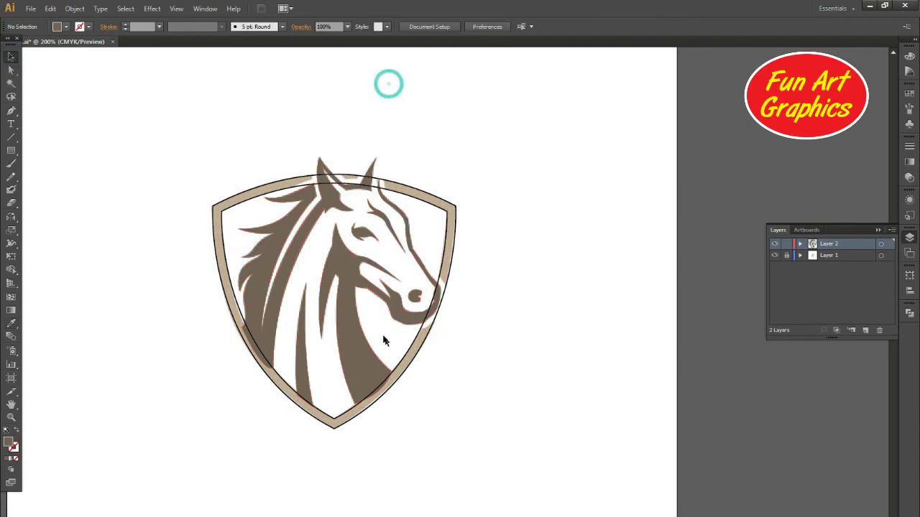
- Reshape the base of the horse's front neck shape with its corner anchors and curve handle to follow the shield's inner edge
{"action": "left_click", "coordinate": [372, 345]}
{"action": "scroll", "coordinate": [374, 309], "scroll_direction": "down", "scroll_amount": 1}
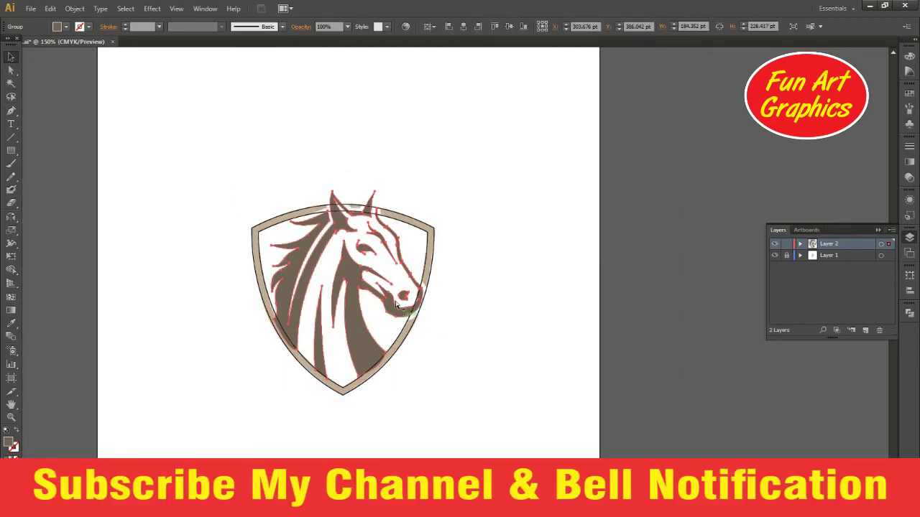
{"action": "scroll", "coordinate": [410, 327], "scroll_direction": "up", "scroll_amount": 2}
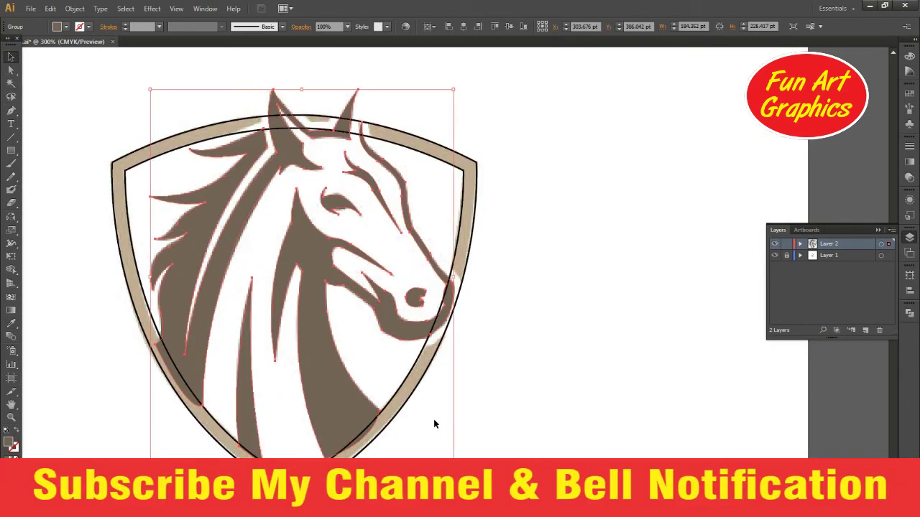
{"action": "left_click_drag", "start_coordinate": [408, 425], "coordinate": [420, 341]}
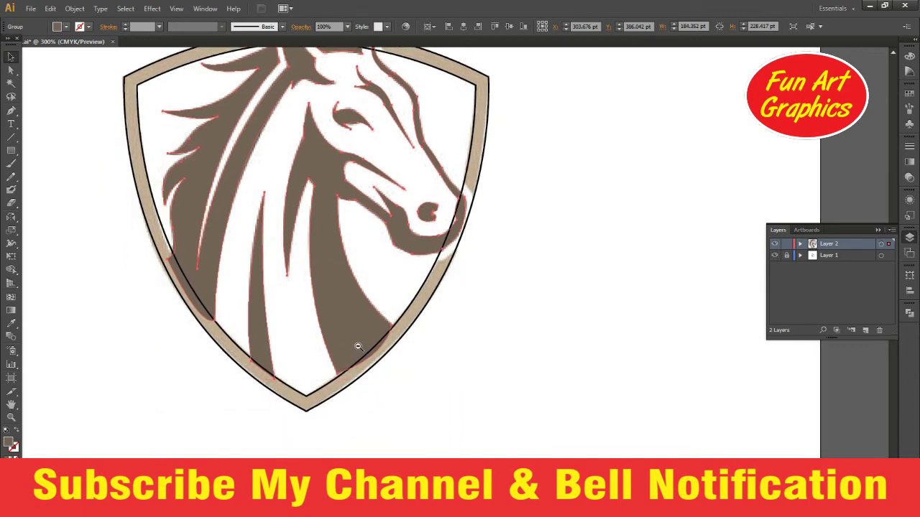
{"action": "scroll", "coordinate": [359, 349], "scroll_direction": "up", "scroll_amount": 1}
{"action": "key", "text": "a"}
{"action": "left_click", "coordinate": [406, 323]}
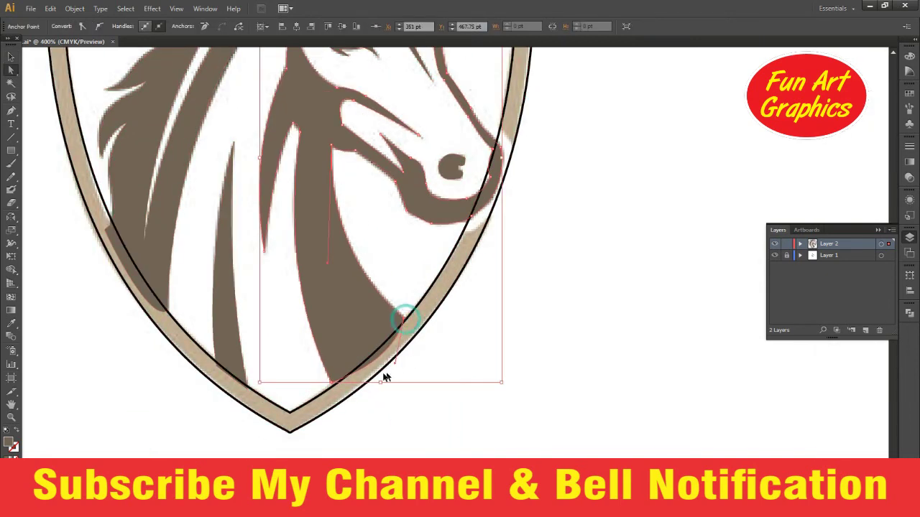
{"action": "scroll", "coordinate": [385, 373], "scroll_direction": "up", "scroll_amount": 3}
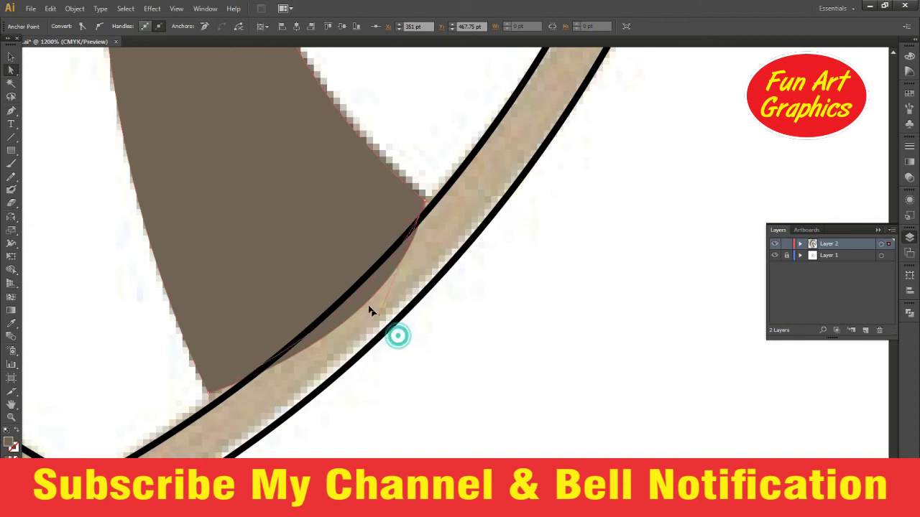
{"action": "left_click_drag", "start_coordinate": [373, 313], "coordinate": [358, 309]}
{"action": "left_click", "coordinate": [212, 396]}
{"action": "scroll", "coordinate": [223, 404], "scroll_direction": "down", "scroll_amount": 3}
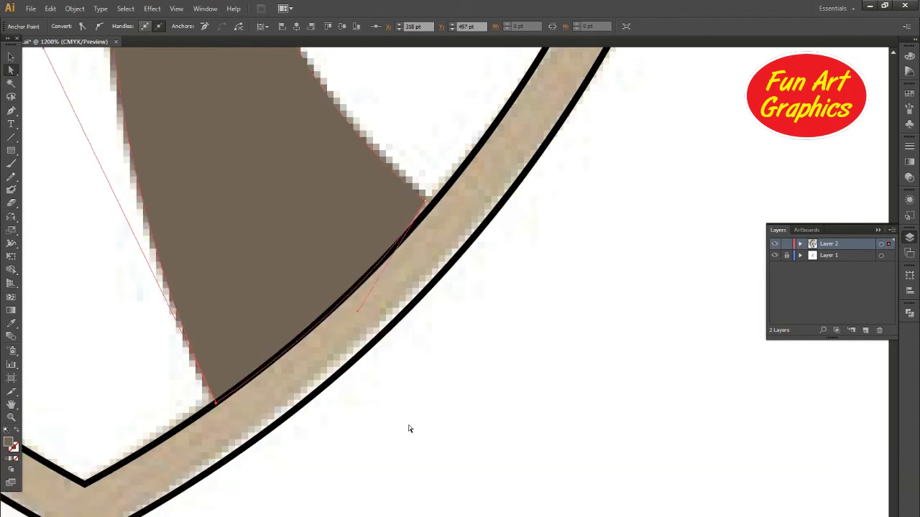
- Move the front neck shape's outer lower corner onto the shield's inner edge and refine the base curve's handle to match
{"action": "scroll", "coordinate": [480, 386], "scroll_direction": "down", "scroll_amount": 1}
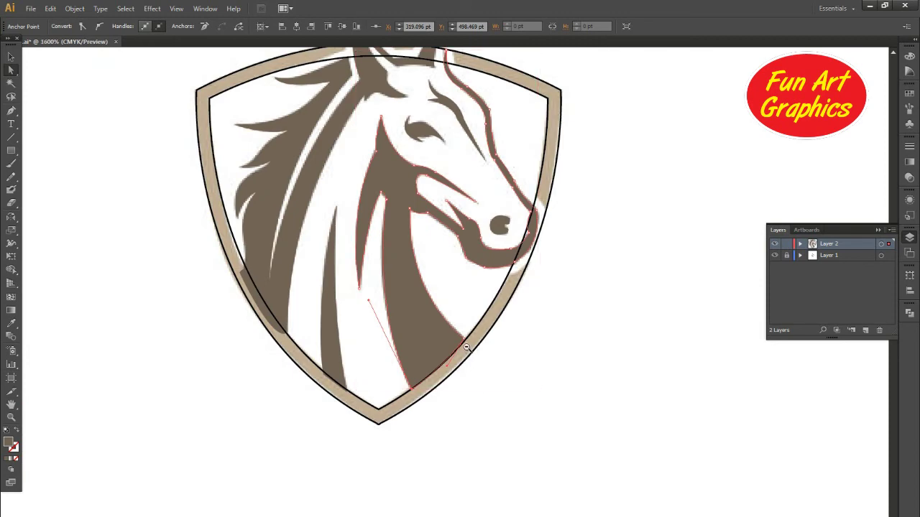
{"action": "scroll", "coordinate": [471, 345], "scroll_direction": "up", "scroll_amount": 5}
{"action": "left_click_drag", "start_coordinate": [438, 314], "coordinate": [445, 317]}
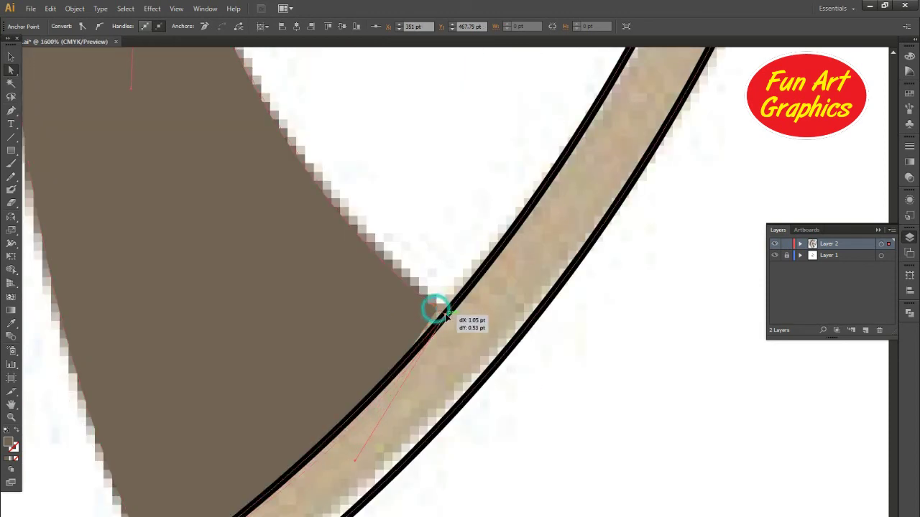
{"action": "scroll", "coordinate": [539, 339], "scroll_direction": "down", "scroll_amount": 3}
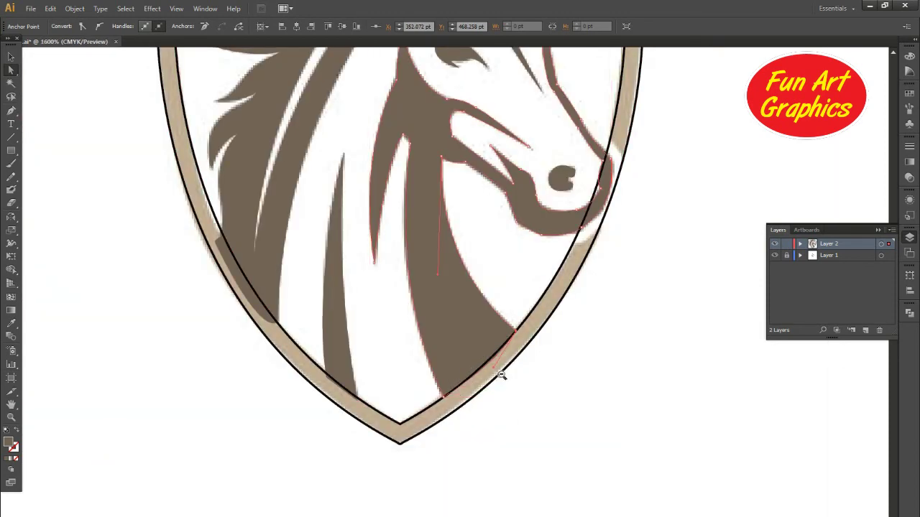
{"action": "scroll", "coordinate": [499, 372], "scroll_direction": "up", "scroll_amount": 4}
{"action": "left_click_drag", "start_coordinate": [551, 357], "coordinate": [535, 350]}
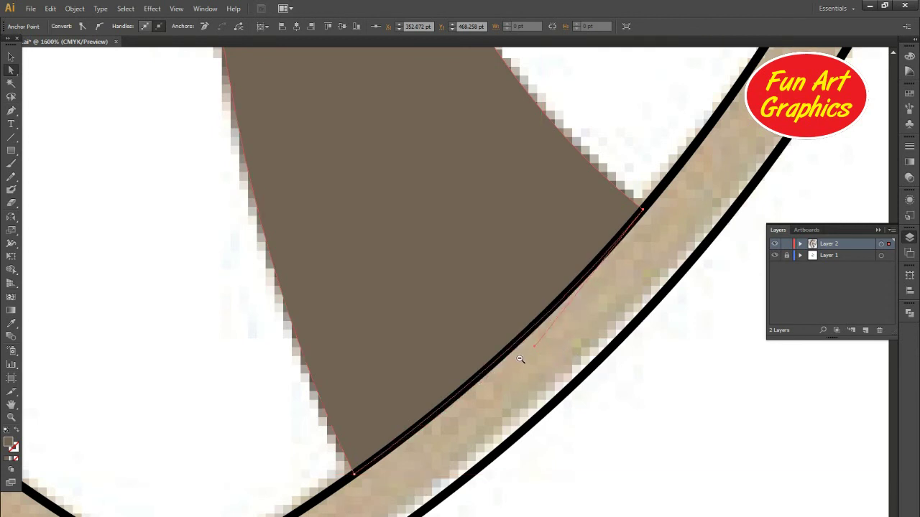
{"action": "scroll", "coordinate": [520, 358], "scroll_direction": "down", "scroll_amount": 3}
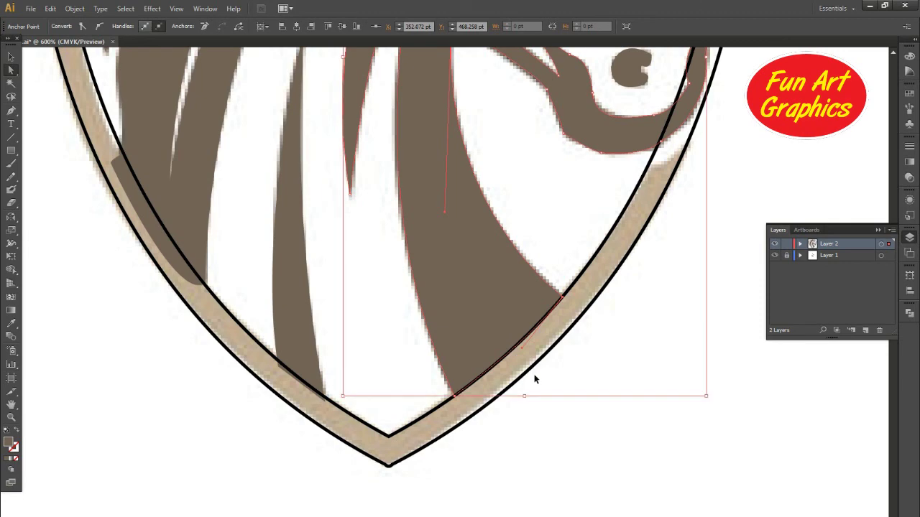
- Pull the mane shape's lower outer corner onto the shield's inner edge and adjust the base curve's handle to follow it
{"action": "scroll", "coordinate": [533, 374], "scroll_direction": "down", "scroll_amount": 2}
{"action": "left_click_drag", "start_coordinate": [388, 352], "coordinate": [425, 377]}
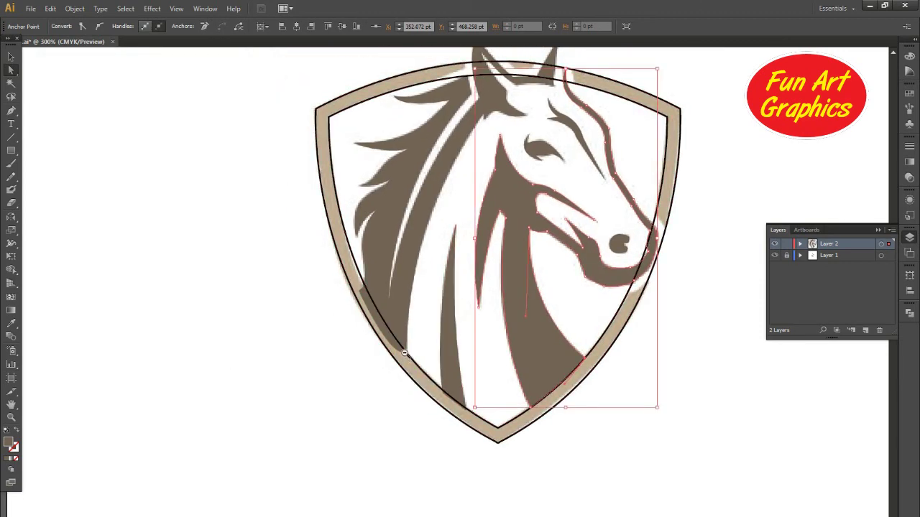
{"action": "scroll", "coordinate": [407, 357], "scroll_direction": "up", "scroll_amount": 2}
{"action": "left_click", "coordinate": [373, 332]}
{"action": "scroll", "coordinate": [342, 245], "scroll_direction": "down", "scroll_amount": 1}
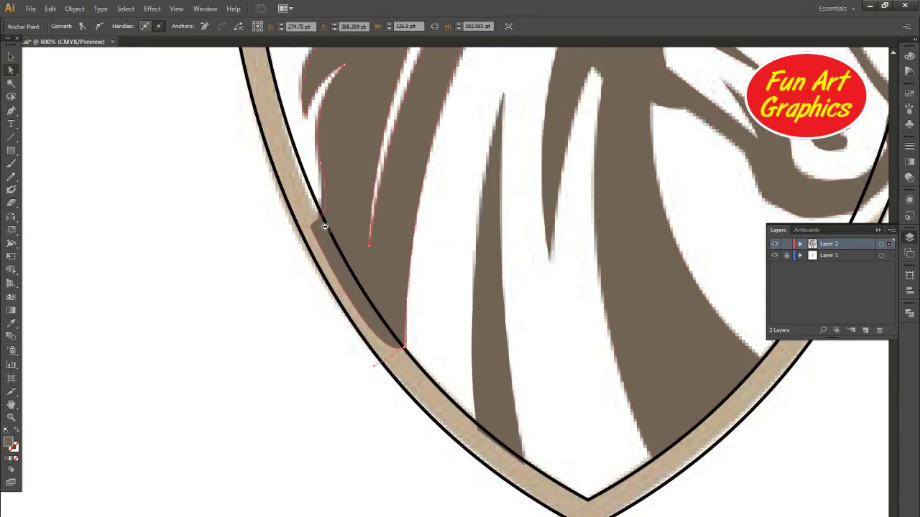
{"action": "scroll", "coordinate": [318, 220], "scroll_direction": "up", "scroll_amount": 3}
{"action": "left_click_drag", "start_coordinate": [288, 228], "coordinate": [316, 206]}
{"action": "left_click_drag", "start_coordinate": [419, 505], "coordinate": [443, 440]}
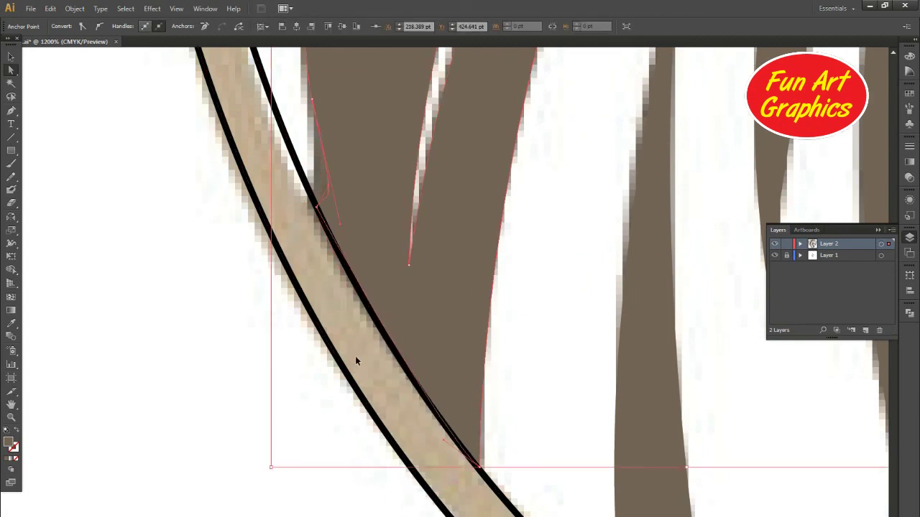